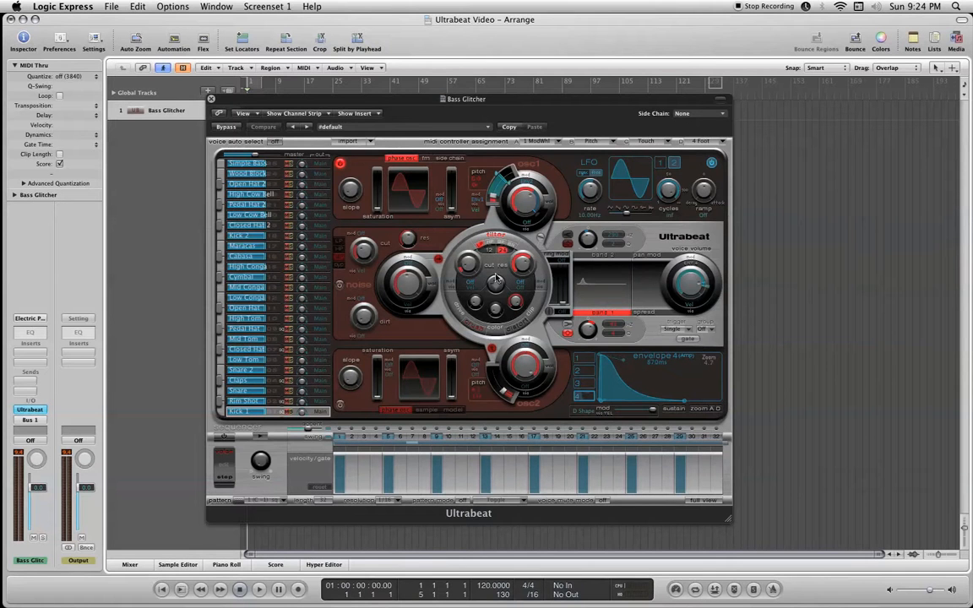
Load the Drag & Drop Samples drum kit setting into Ultrabeat and reposition the plug-in window.
drag(510, 100, 459, 102)
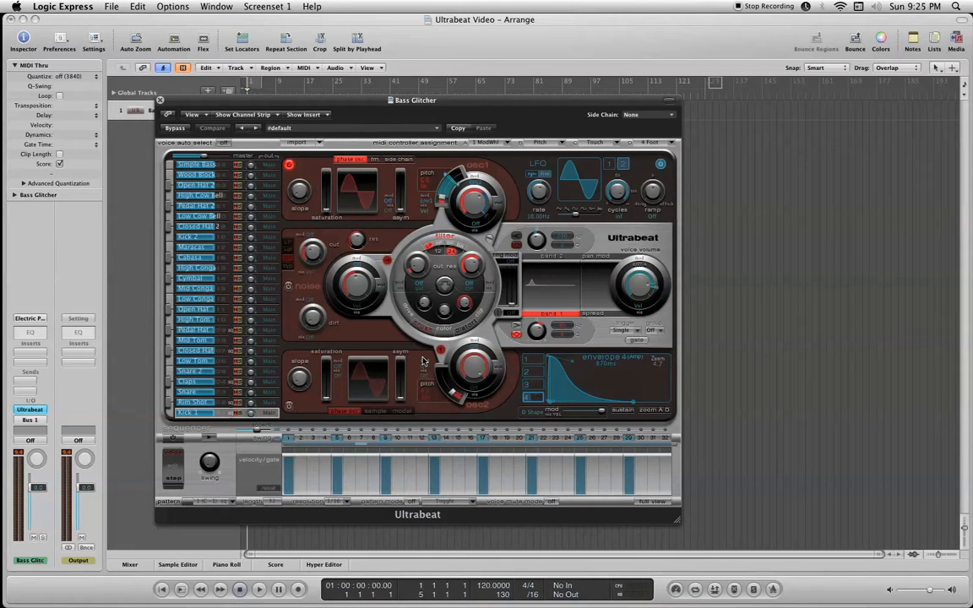
drag(477, 102, 472, 100)
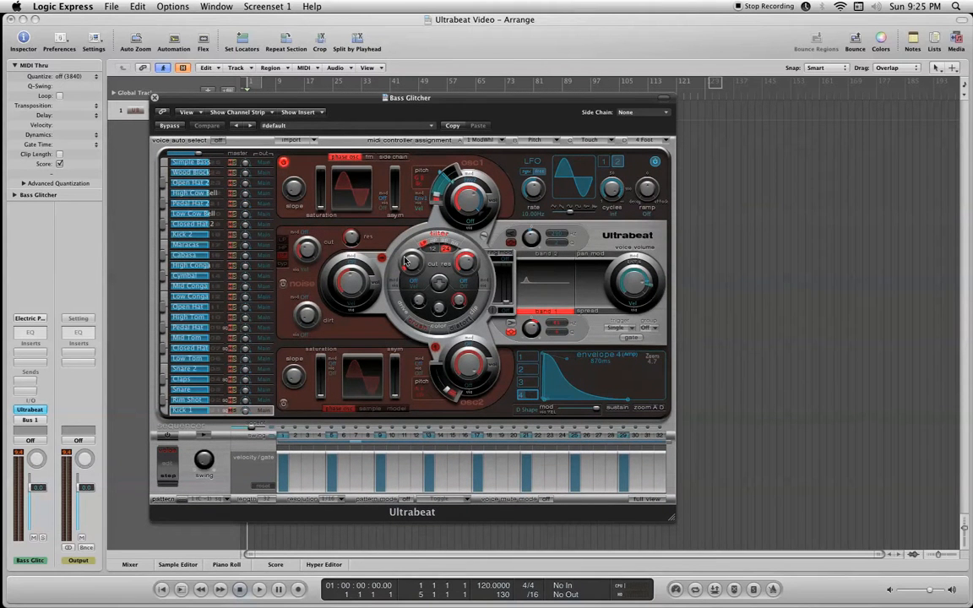
click(429, 128)
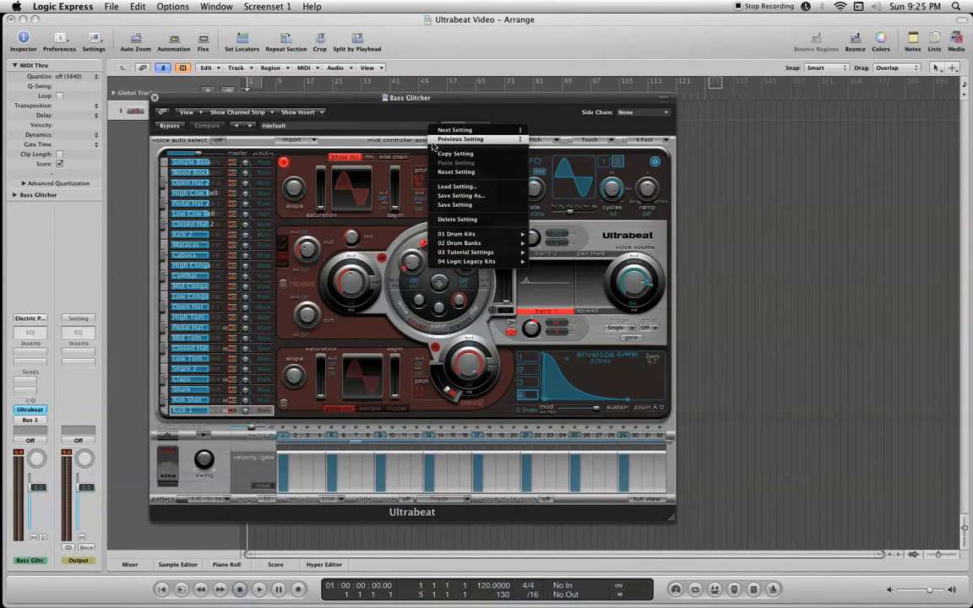
mouse_move(459, 236)
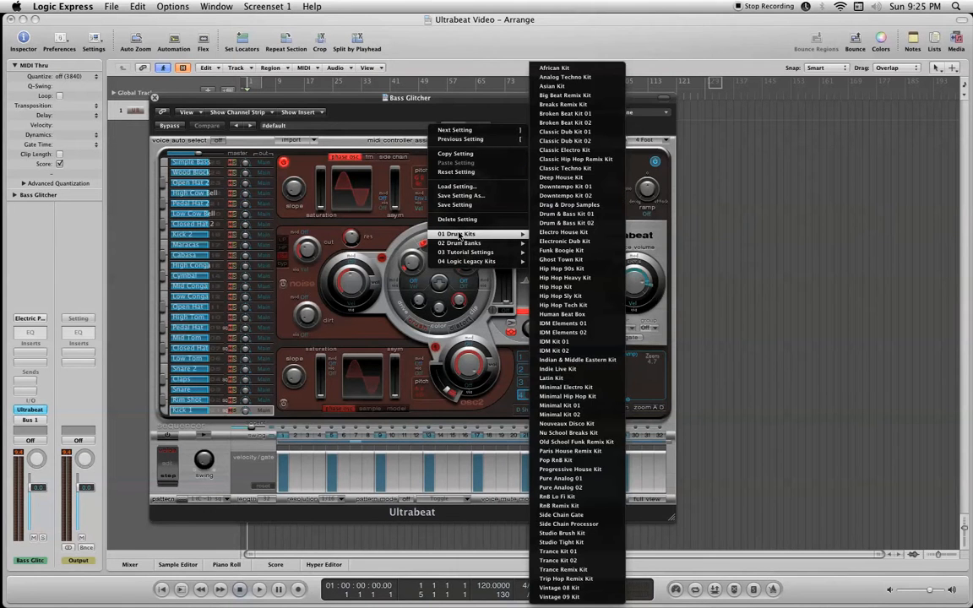
click(568, 208)
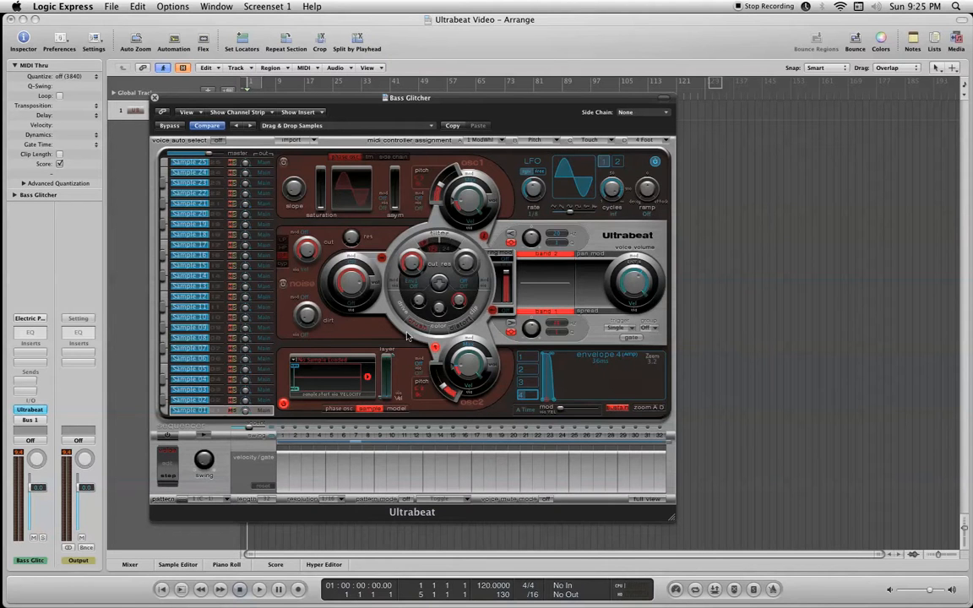
drag(465, 98, 467, 93)
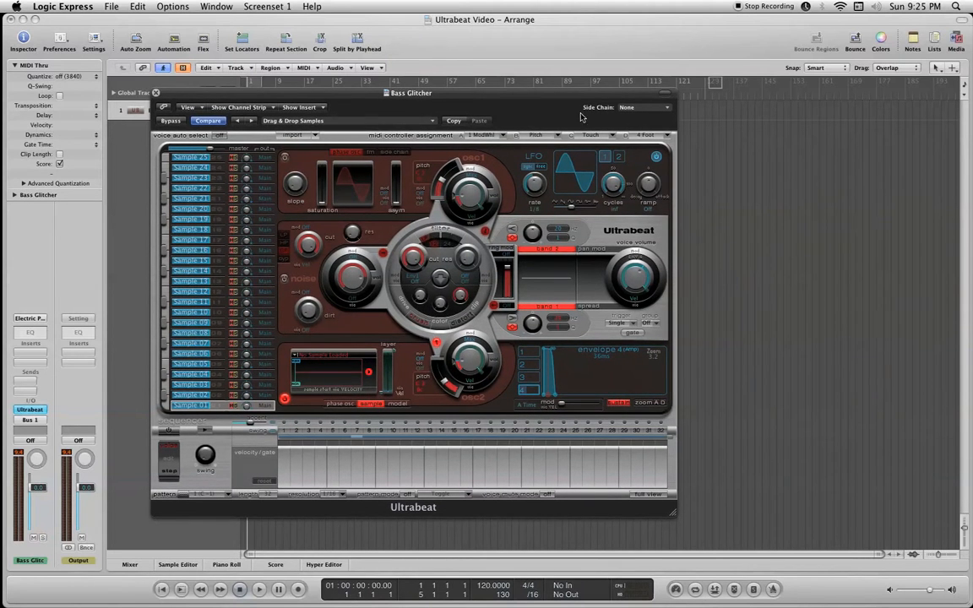
Load the Techno Bass 04 loop into Sample 01's oscillator 2 and extend the velocity-controlled sample start maximum towards the end of the waveform.
click(956, 40)
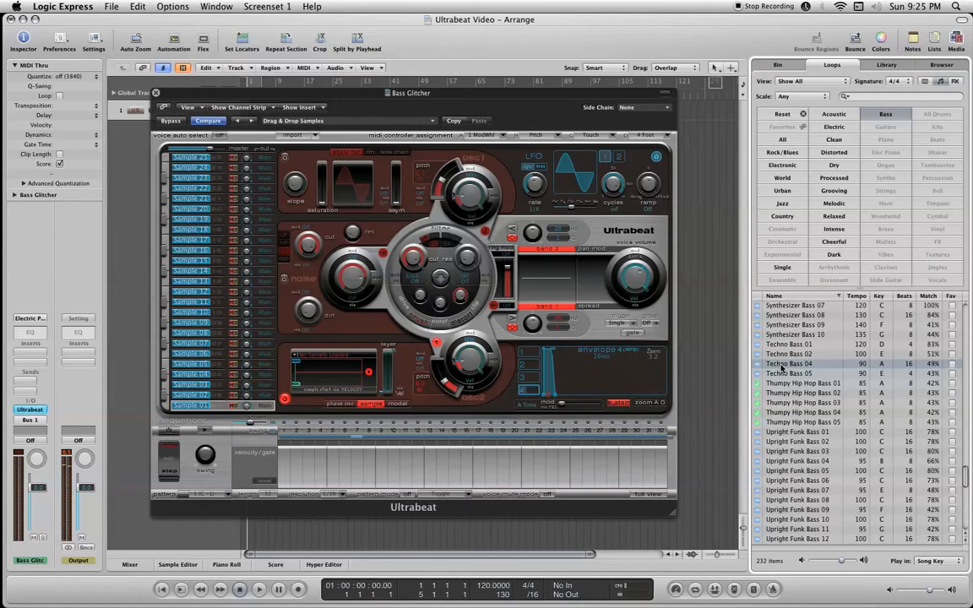
drag(783, 369, 320, 374)
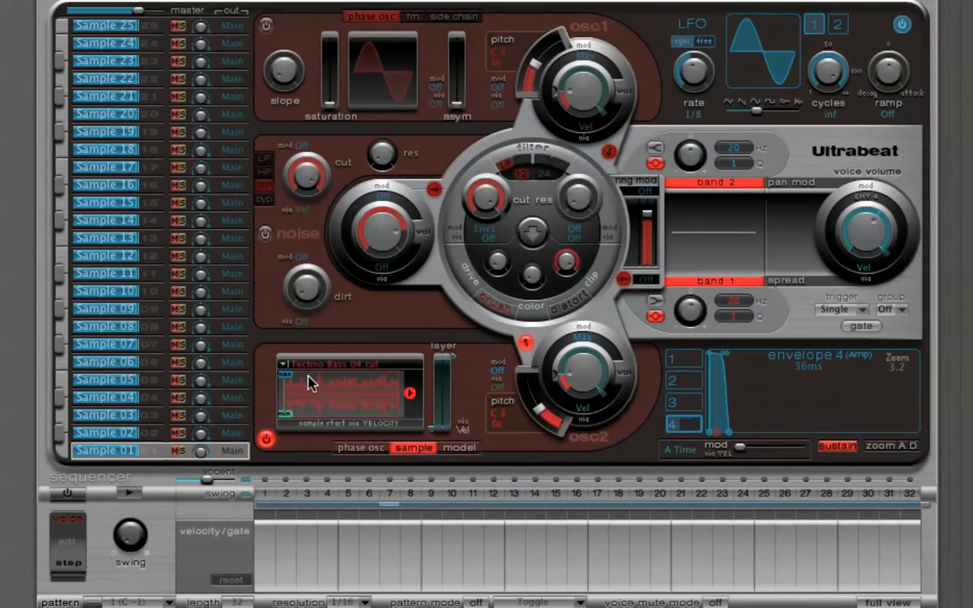
drag(289, 376, 411, 381)
Set up a running 16-step sequencer pattern for Sample 01 with a full-gate hit on step 1.
drag(928, 514, 620, 537)
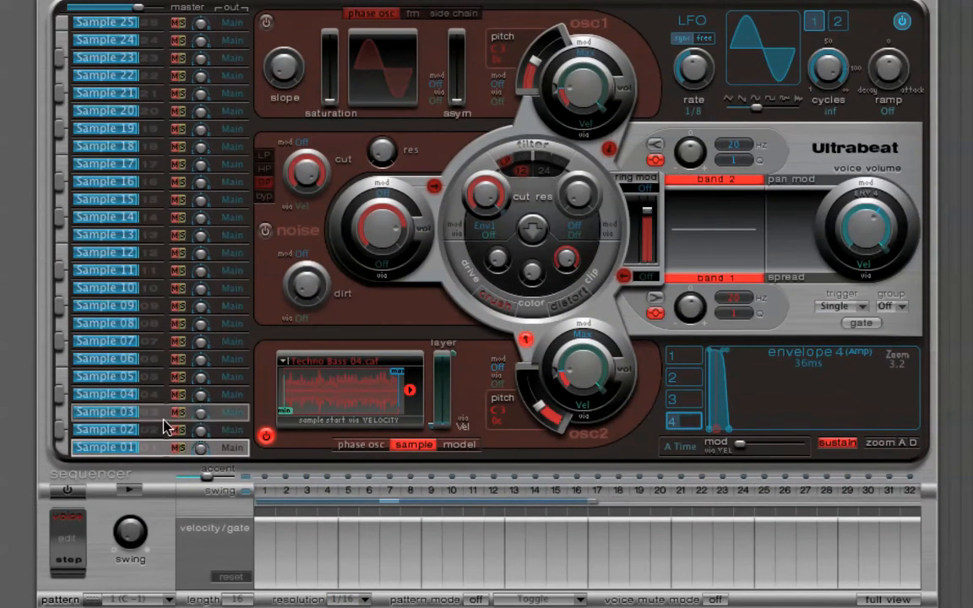
click(81, 492)
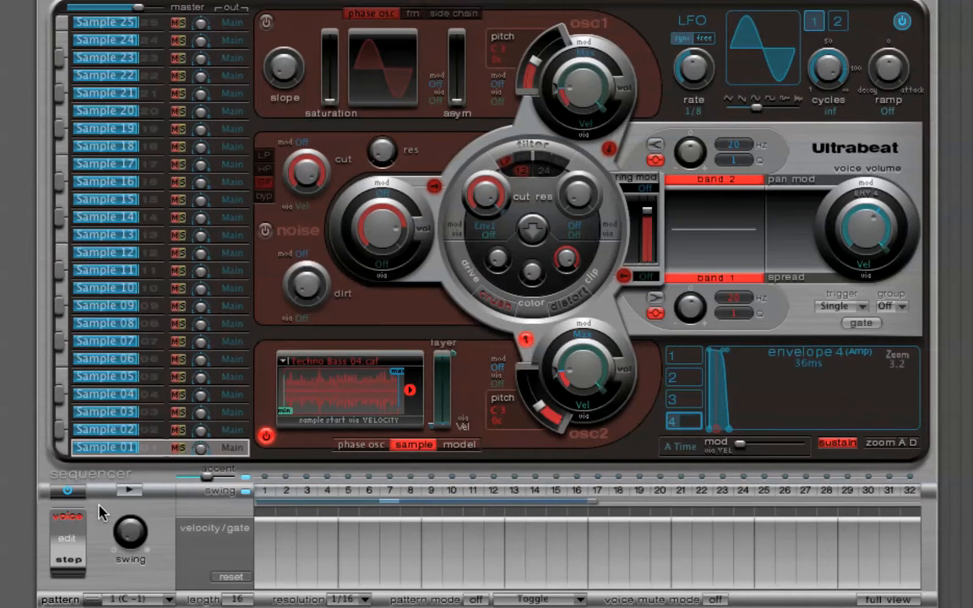
key(space)
mouse_move(267, 545)
mouse_down()
mouse_move(276, 532)
mouse_move(274, 578)
mouse_move(275, 534)
mouse_move(275, 546)
mouse_up()
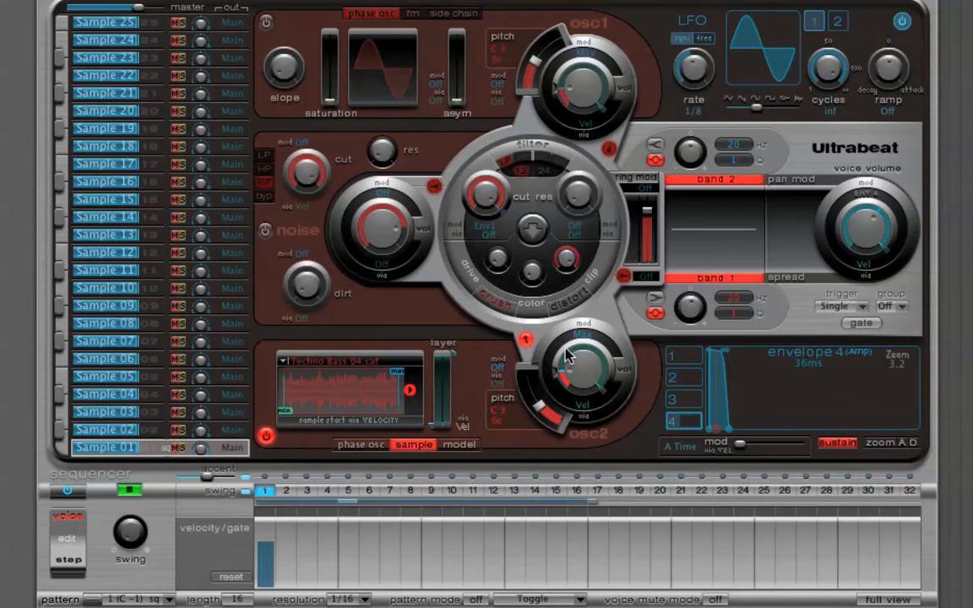
Raise oscillator 2's volume and adjust the velocity response of the overall voice volume.
drag(558, 381, 593, 379)
click(602, 390)
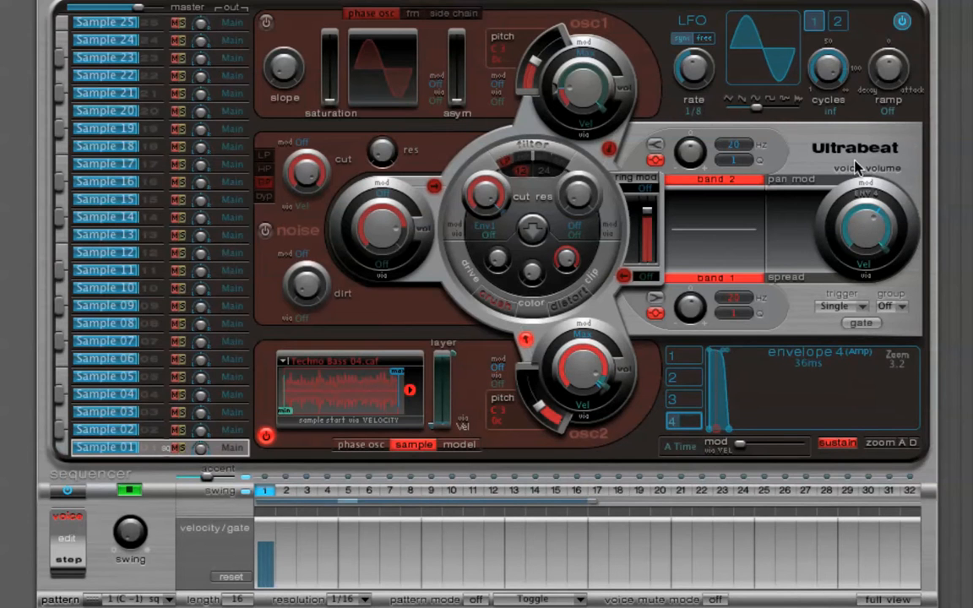
drag(887, 255, 871, 196)
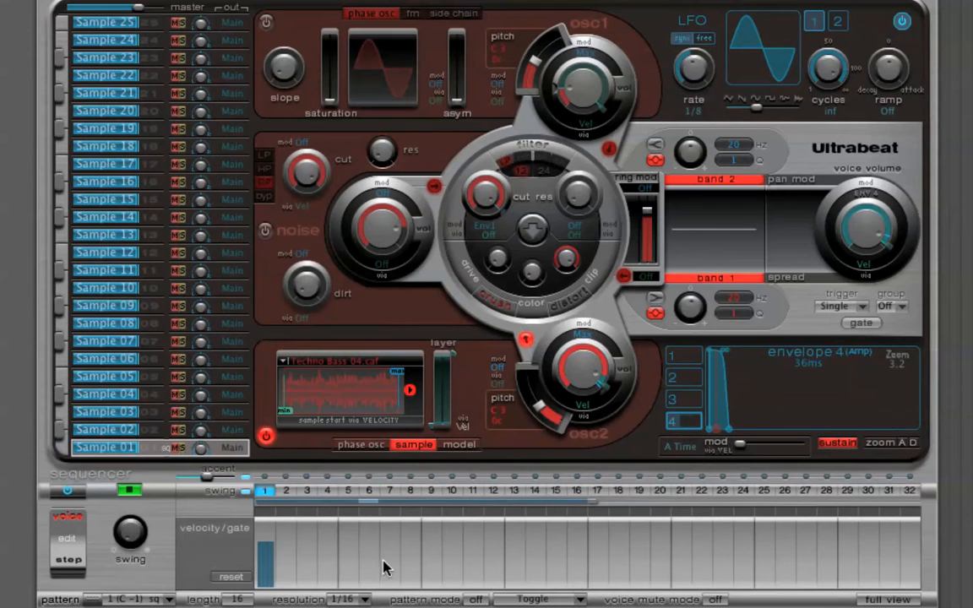
Add hits on steps 3, 5, 6, 9 and 10 with varied velocities and gate lengths.
click(306, 561)
click(345, 560)
click(362, 558)
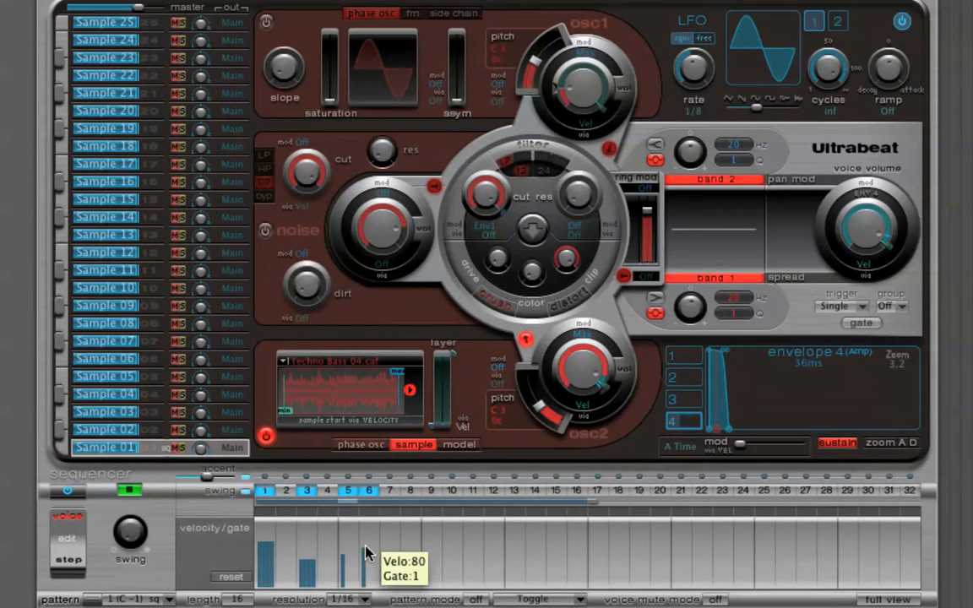
drag(433, 554, 456, 548)
click(454, 548)
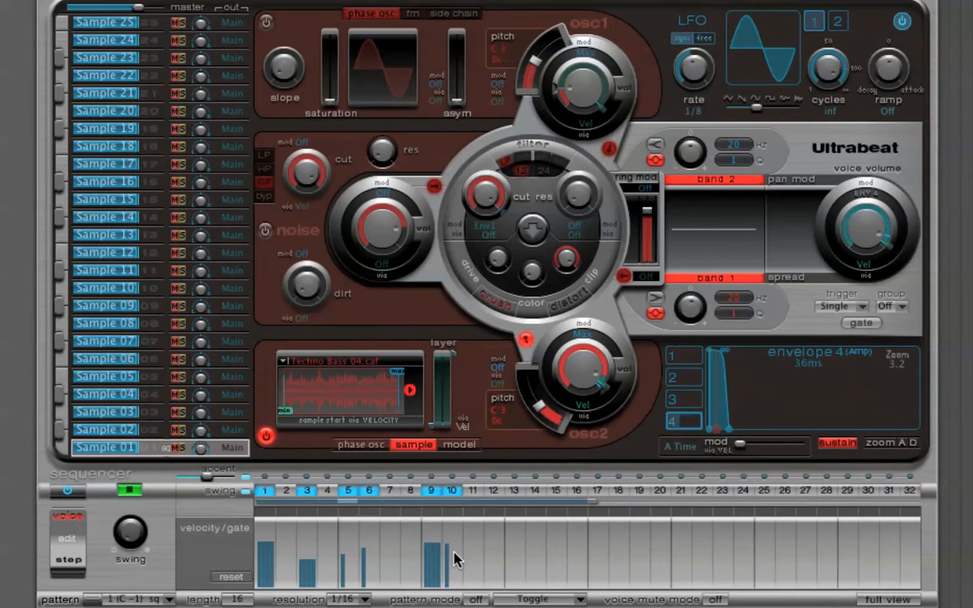
Remove the hit on step 10 and add hits on steps 11 and 7, with a lower velocity on step 7.
drag(448, 549, 454, 539)
click(459, 492)
click(475, 492)
drag(478, 538, 468, 550)
click(387, 571)
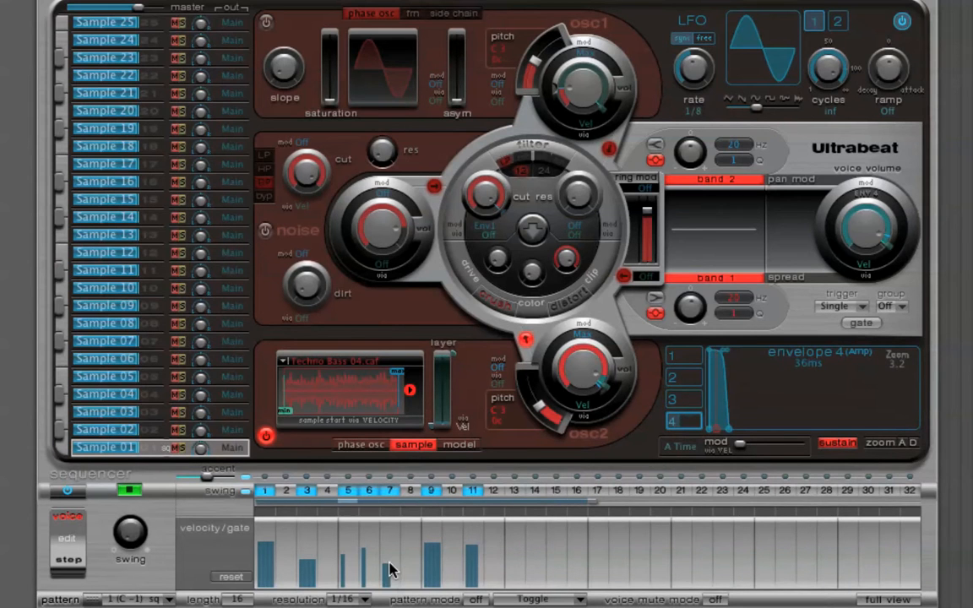
Add short-gated hits of varied velocity on steps 13, 14, 15 and 16.
click(513, 556)
click(533, 552)
drag(509, 554, 532, 556)
click(513, 573)
click(555, 566)
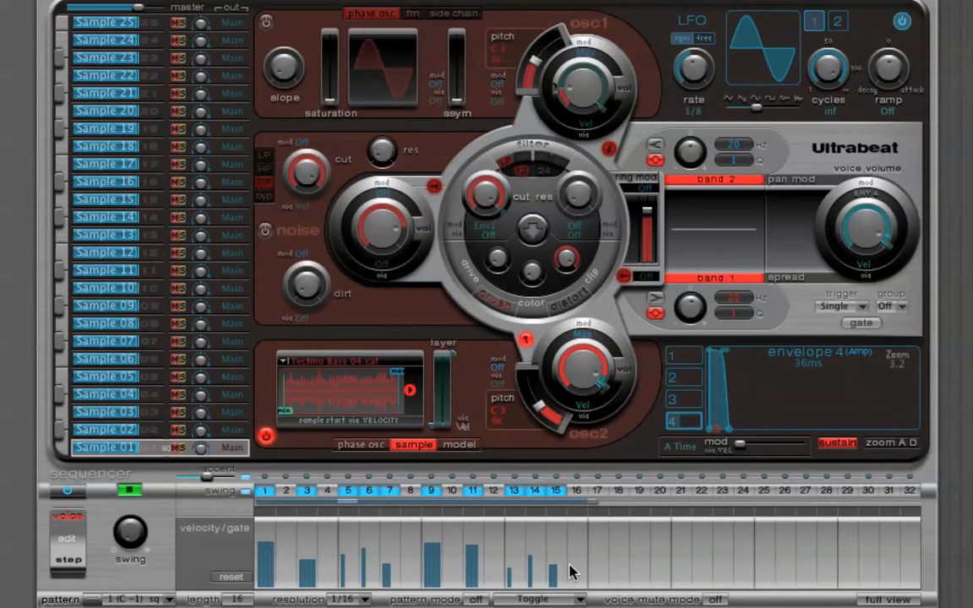
mouse_move(580, 571)
mouse_down()
mouse_move(584, 561)
mouse_move(573, 551)
mouse_up()
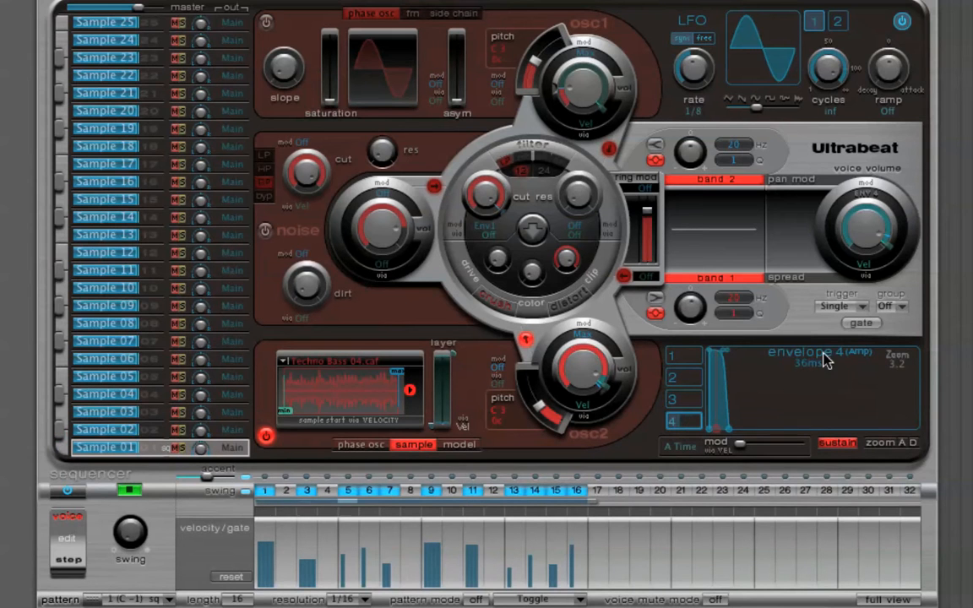
Zoom envelope 4 to fit, then lengthen its attack and reshape the attack curve into a gradual rise.
click(879, 444)
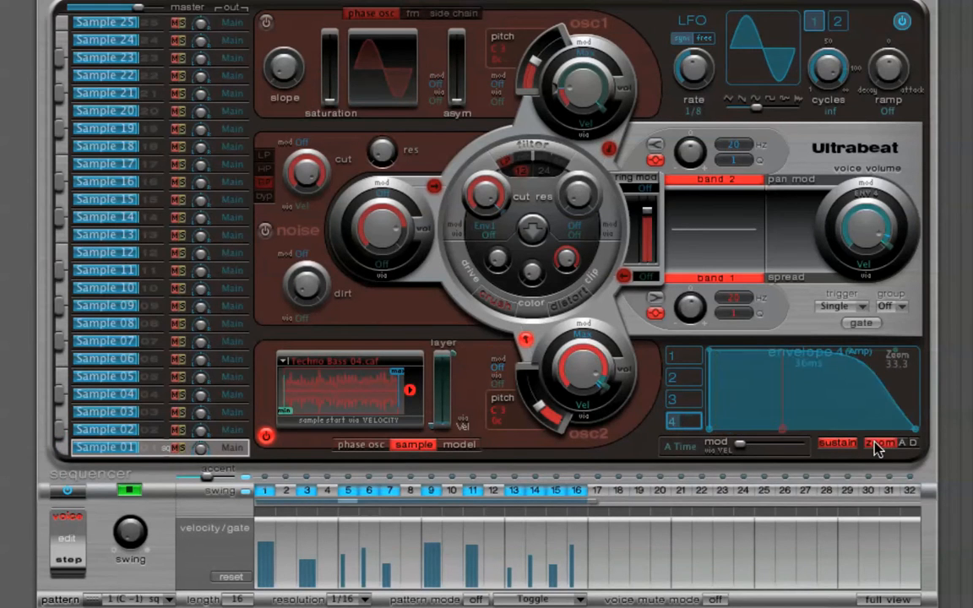
drag(709, 430, 741, 434)
drag(758, 425, 757, 425)
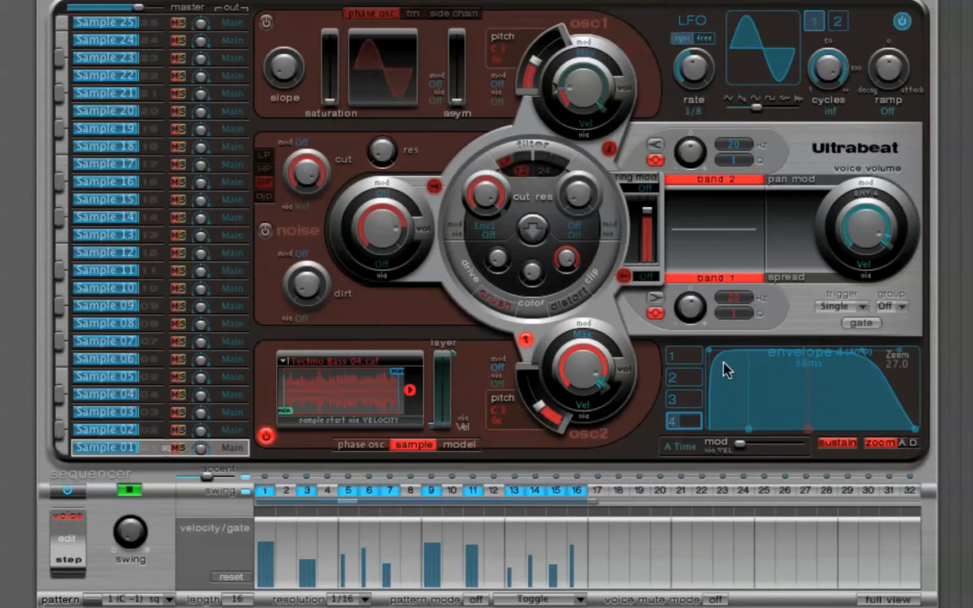
drag(710, 350, 720, 380)
mouse_move(749, 431)
mouse_down()
mouse_move(738, 435)
mouse_move(767, 434)
mouse_up()
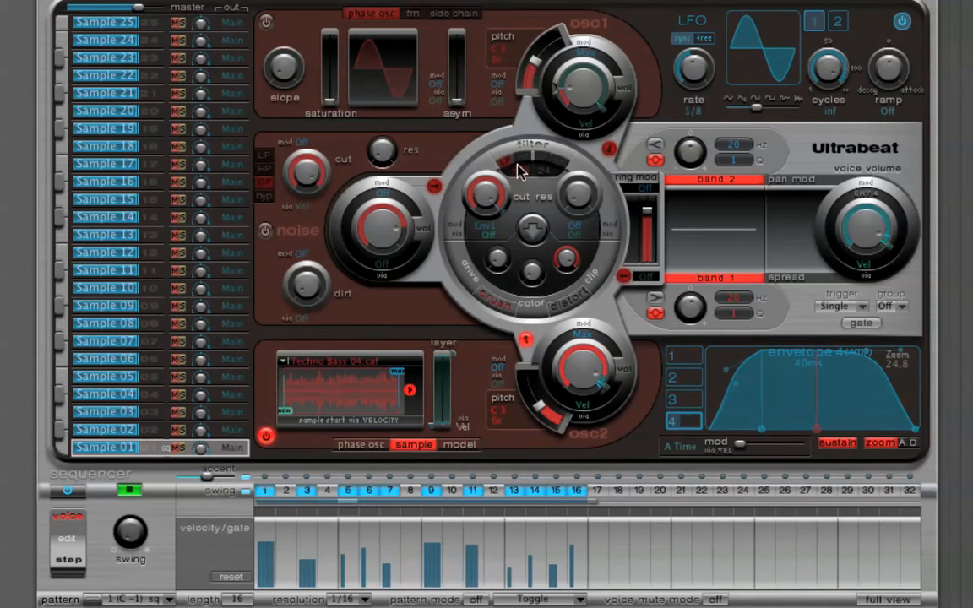
Enable the filter, raise its resonance, and set the cutoff to 0.81 with Lfo1 modulation of +0.23.
drag(483, 194, 484, 268)
drag(576, 185, 576, 120)
drag(483, 194, 510, 194)
click(485, 228)
click(498, 239)
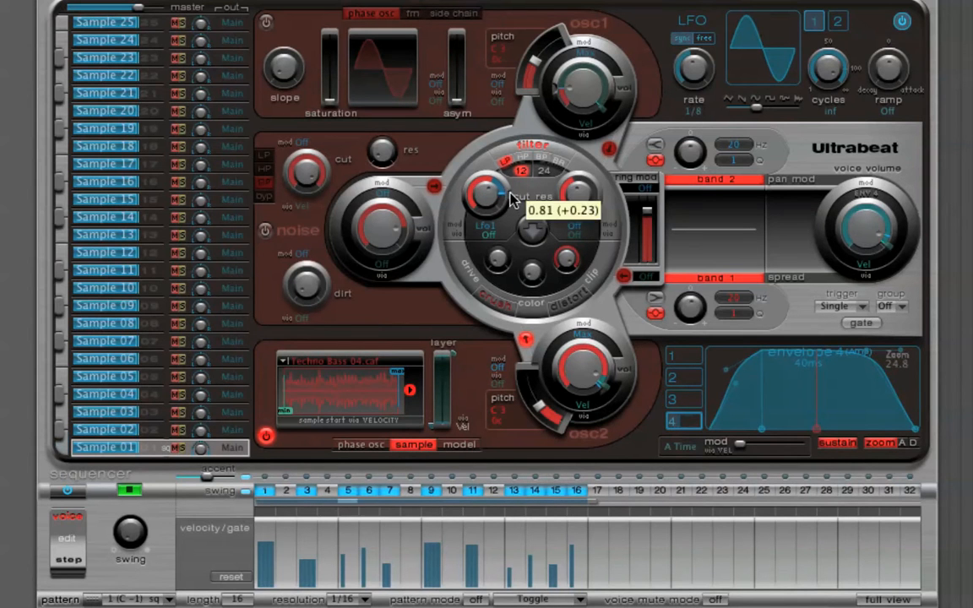